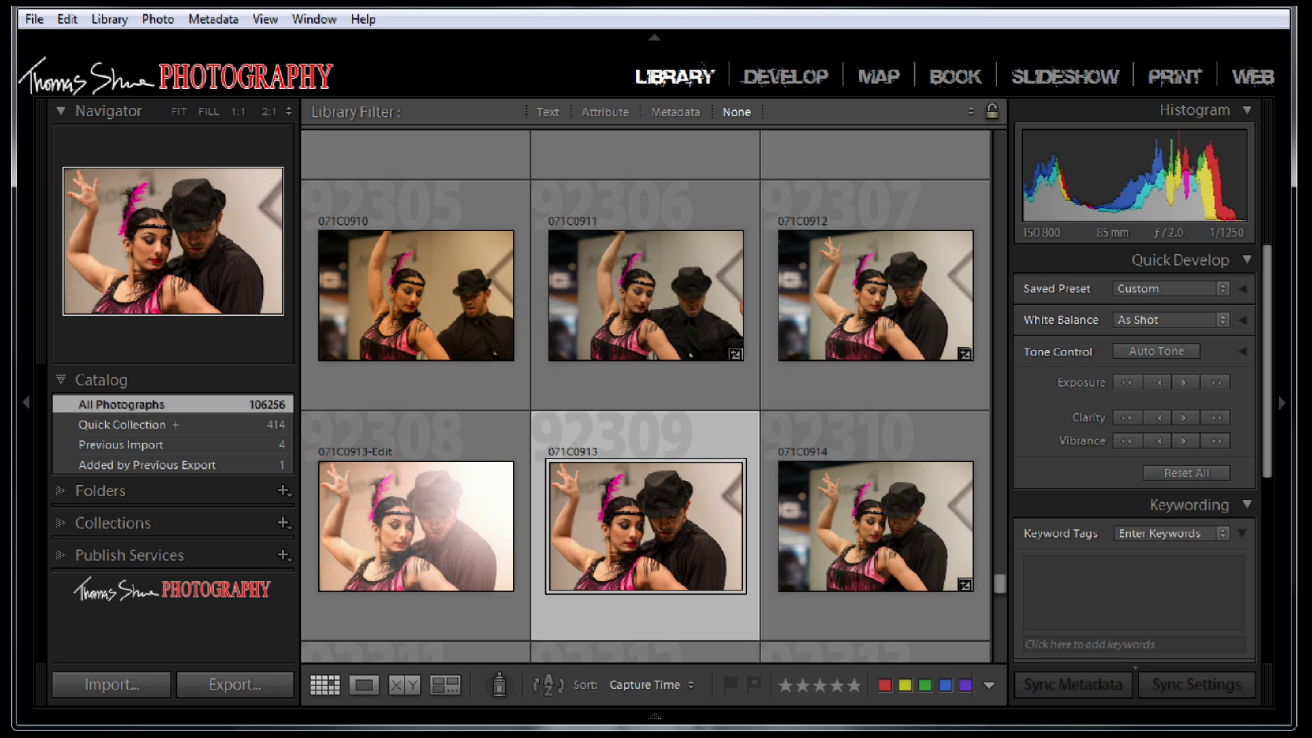
Step: Create a virtual copy of photo 071C0913 and return to the thumbnail grid
double_click(655, 523)
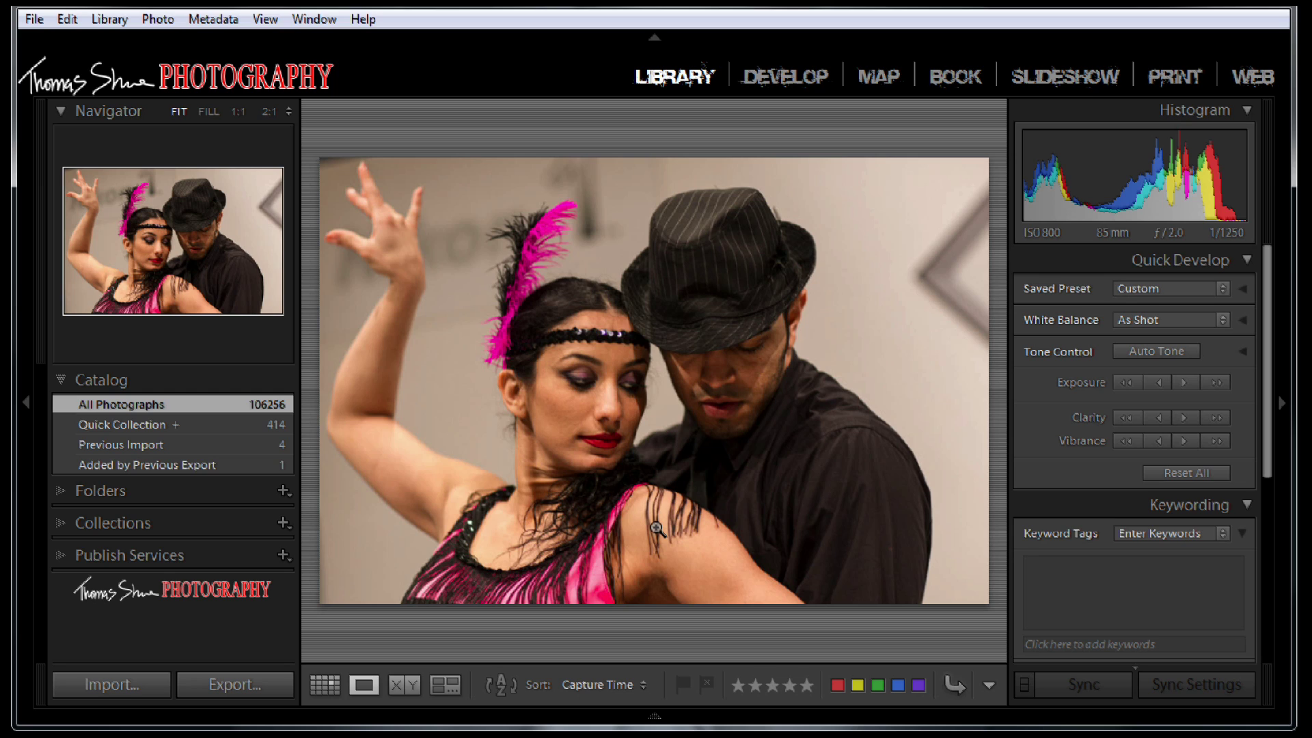
key(ctrl+apostrophe)
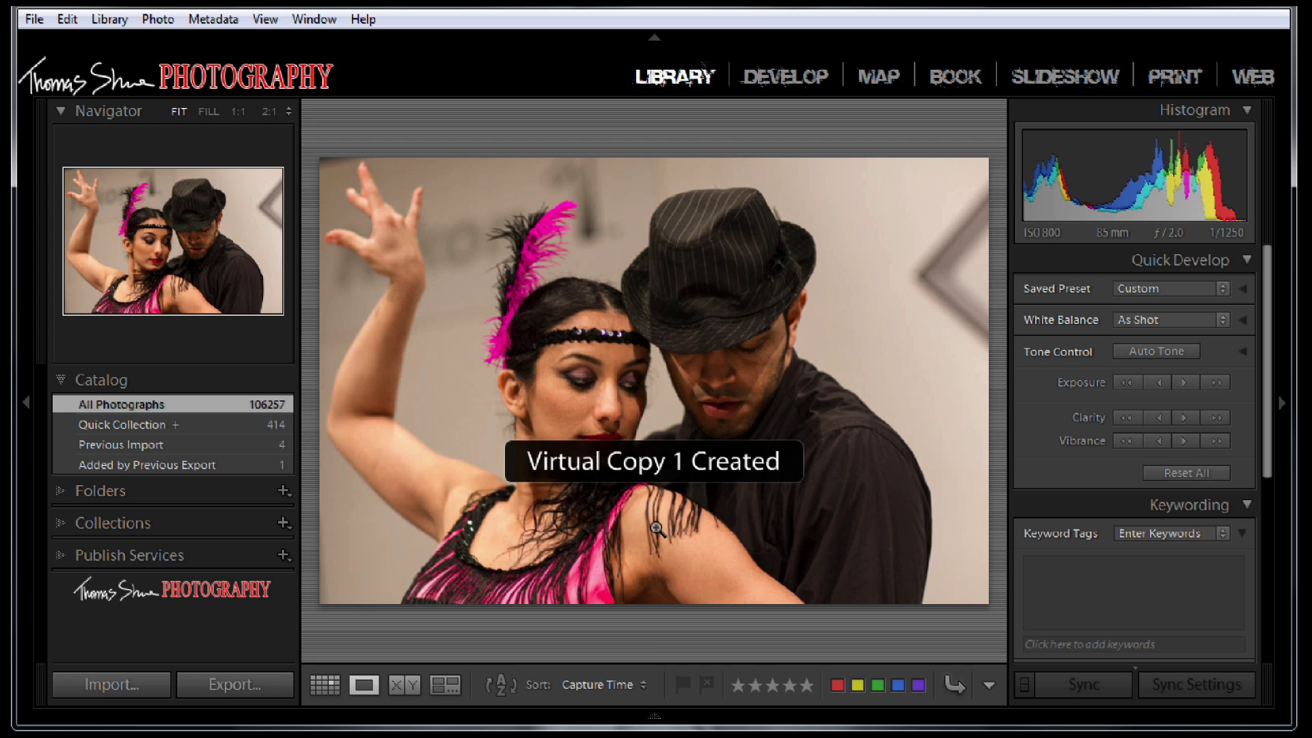
key(g)
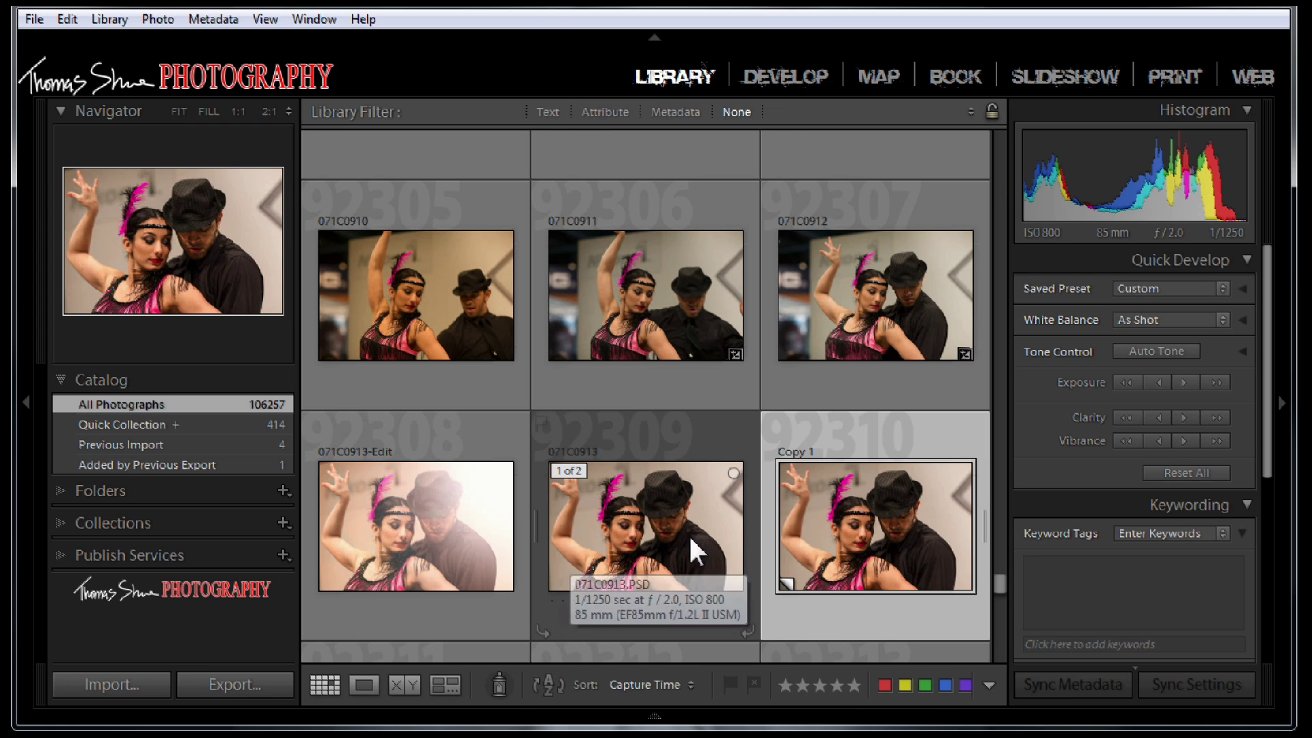
Step: Open the virtual copy for developing and convert it to black and white
double_click(879, 526)
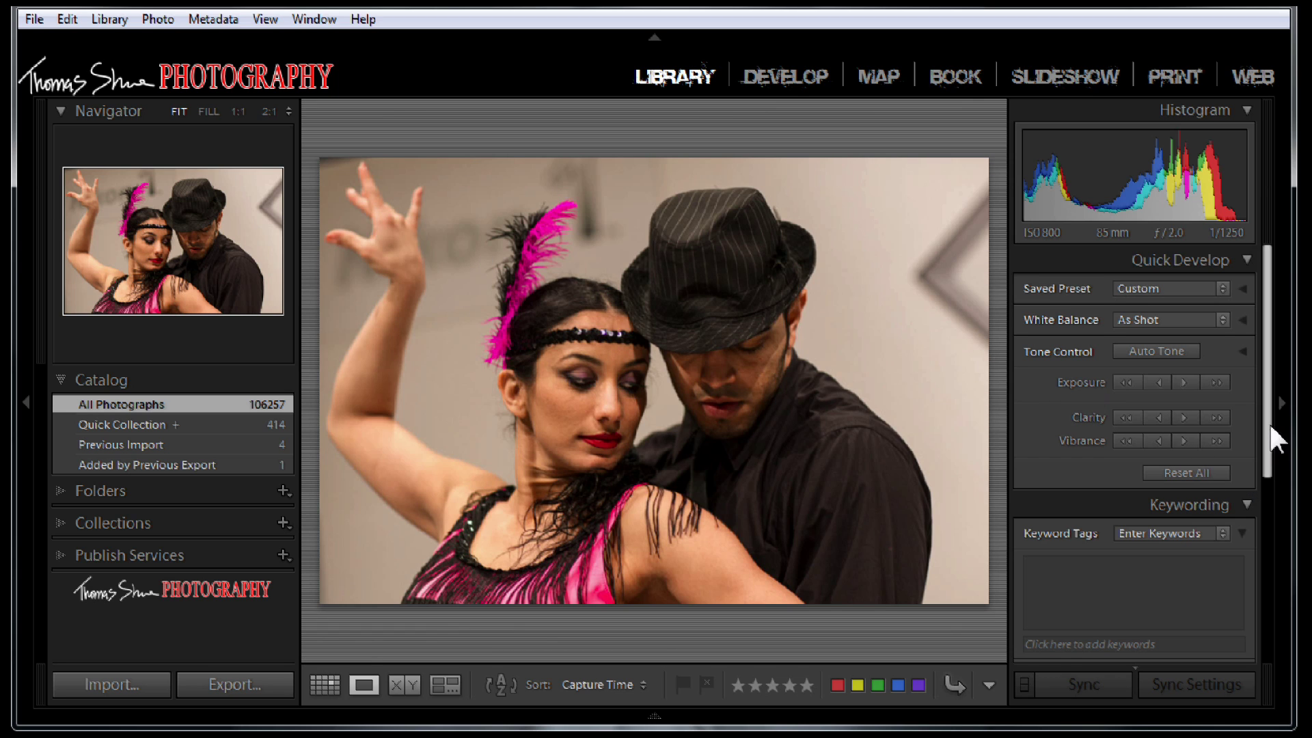
click(769, 77)
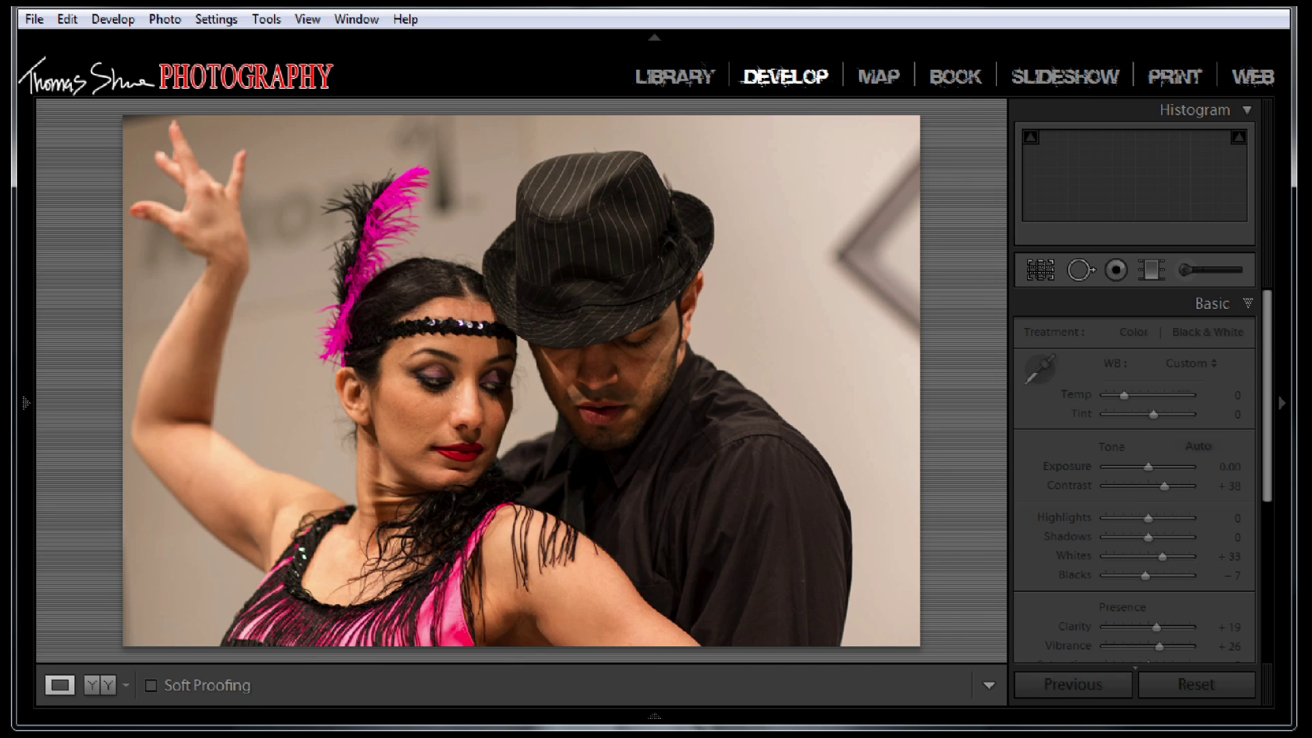
scroll(1267, 495, down, 3)
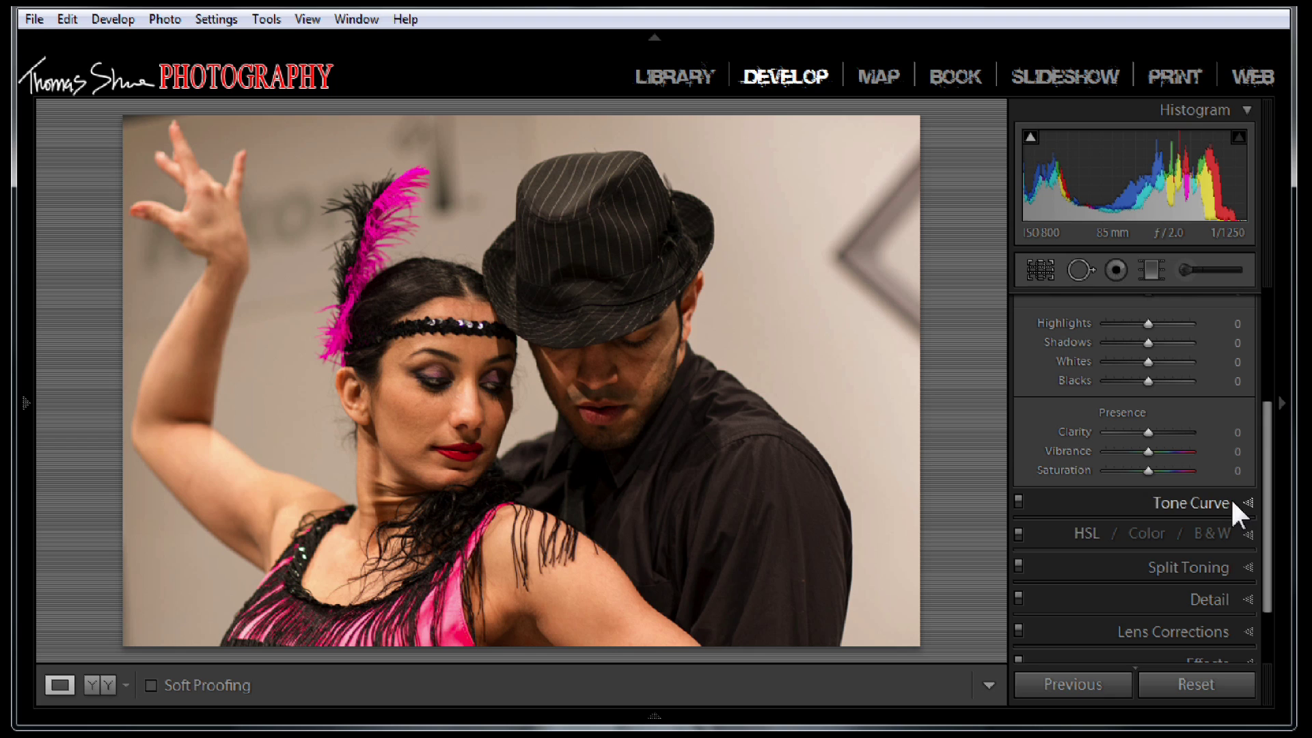
click(1211, 533)
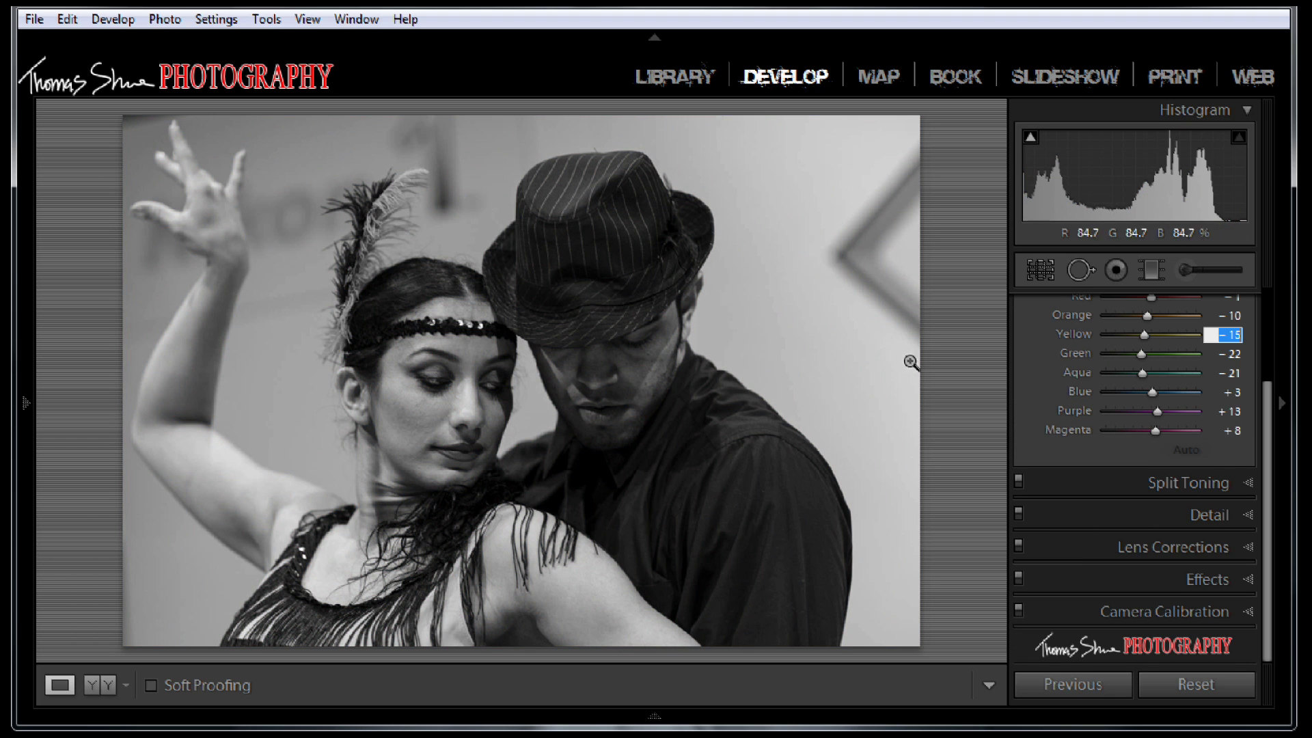
Step: Set the black-and-white copy's contrast to +55 in the Basic adjustments
scroll(1265, 437, up, 1)
scroll(1271, 423, up, 5)
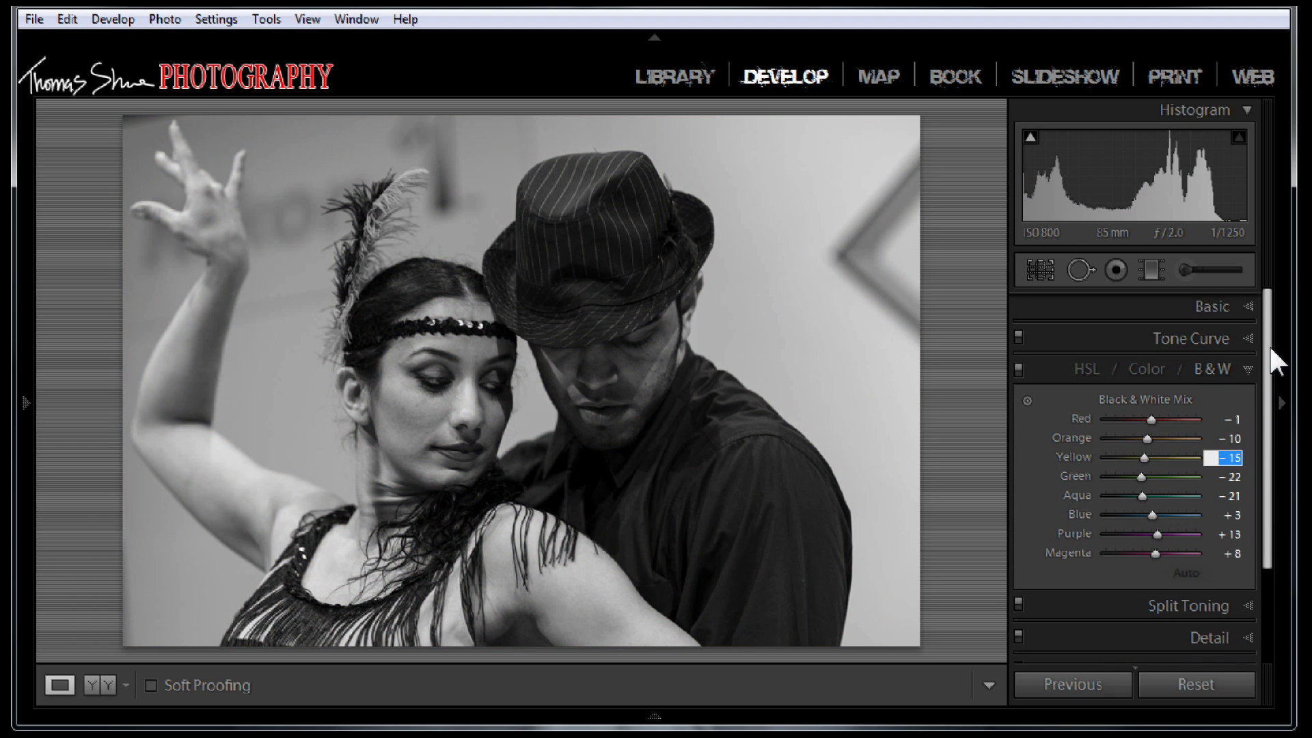
click(1247, 304)
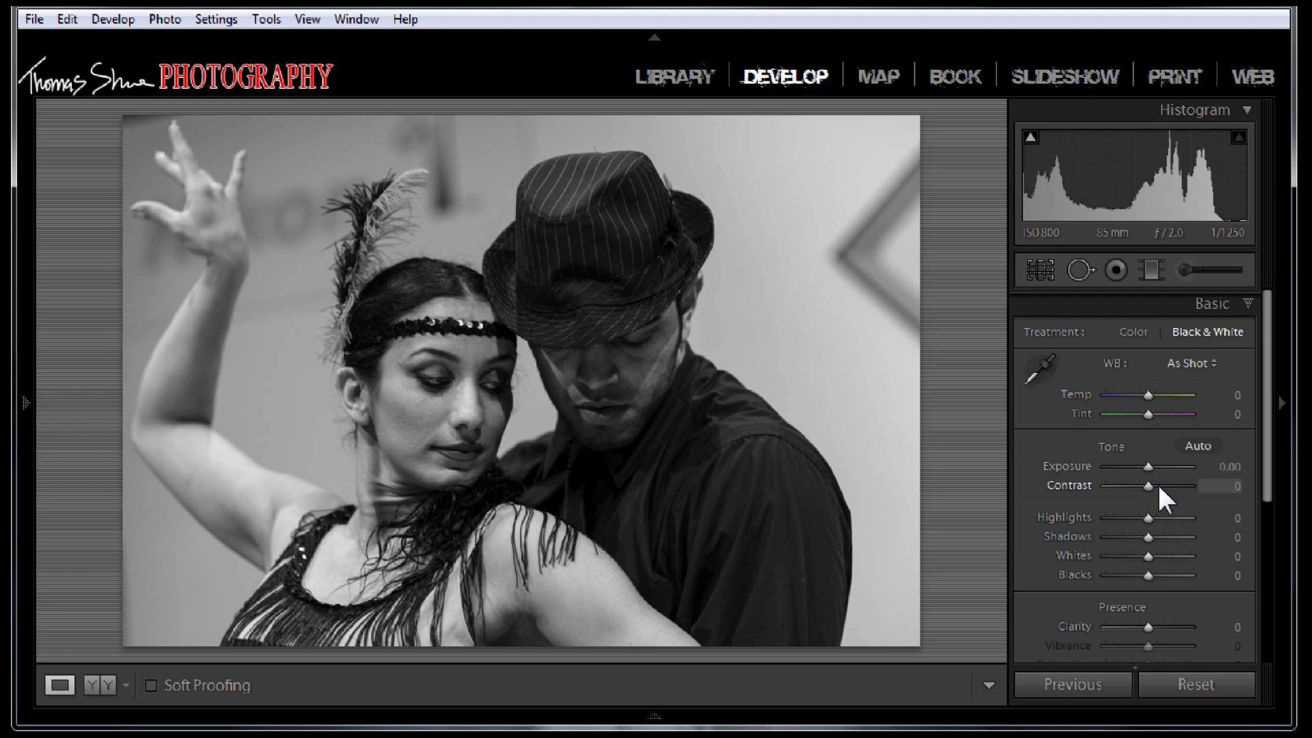
drag(1159, 487, 1178, 486)
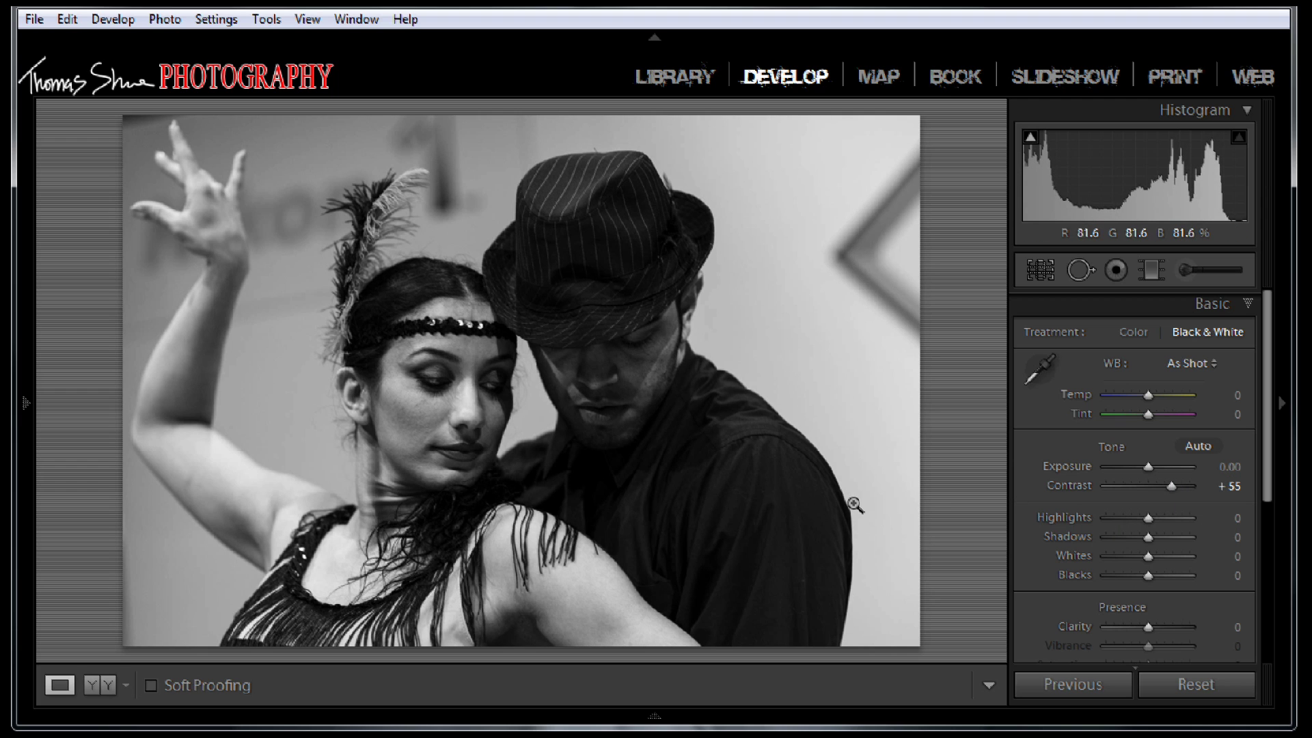
Step: Select the black-and-white copy together with the colour original 071C0913 and send both to Perfect Photo Suite 7 as layers
key(g)
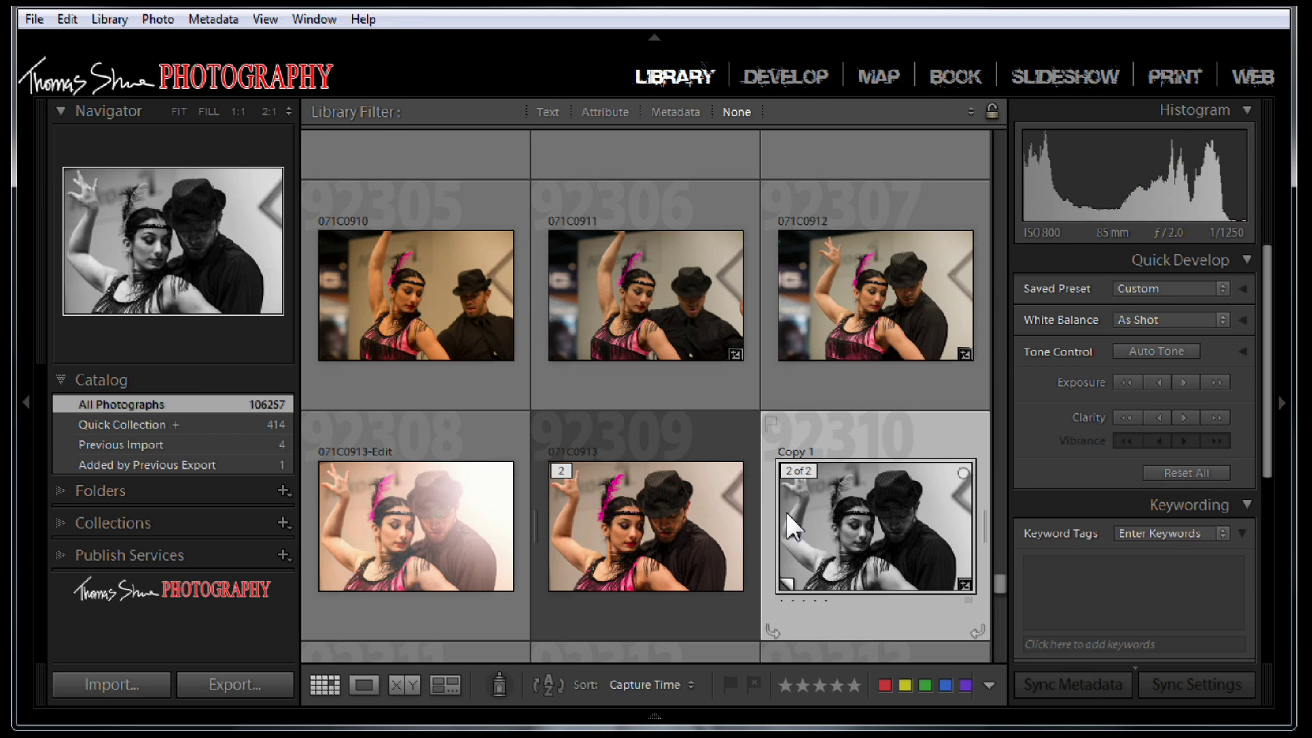
ctrl+click(654, 524)
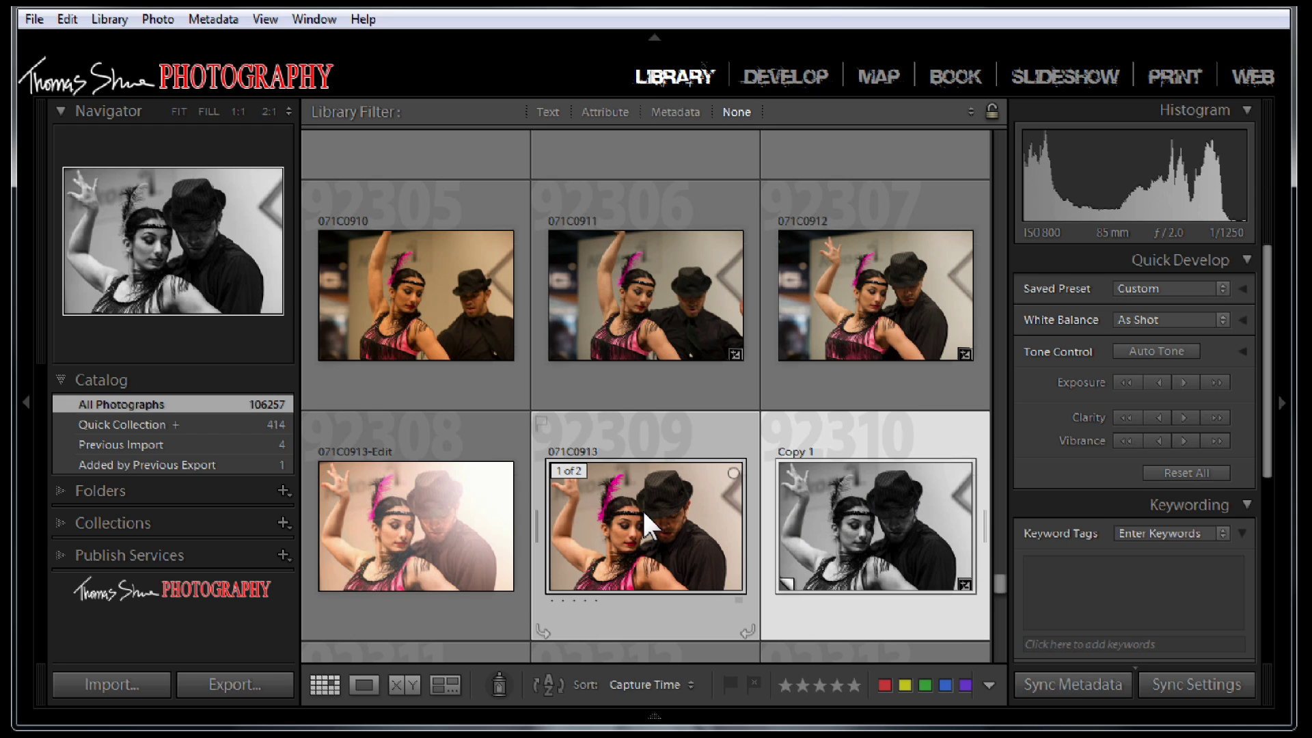
click(26, 14)
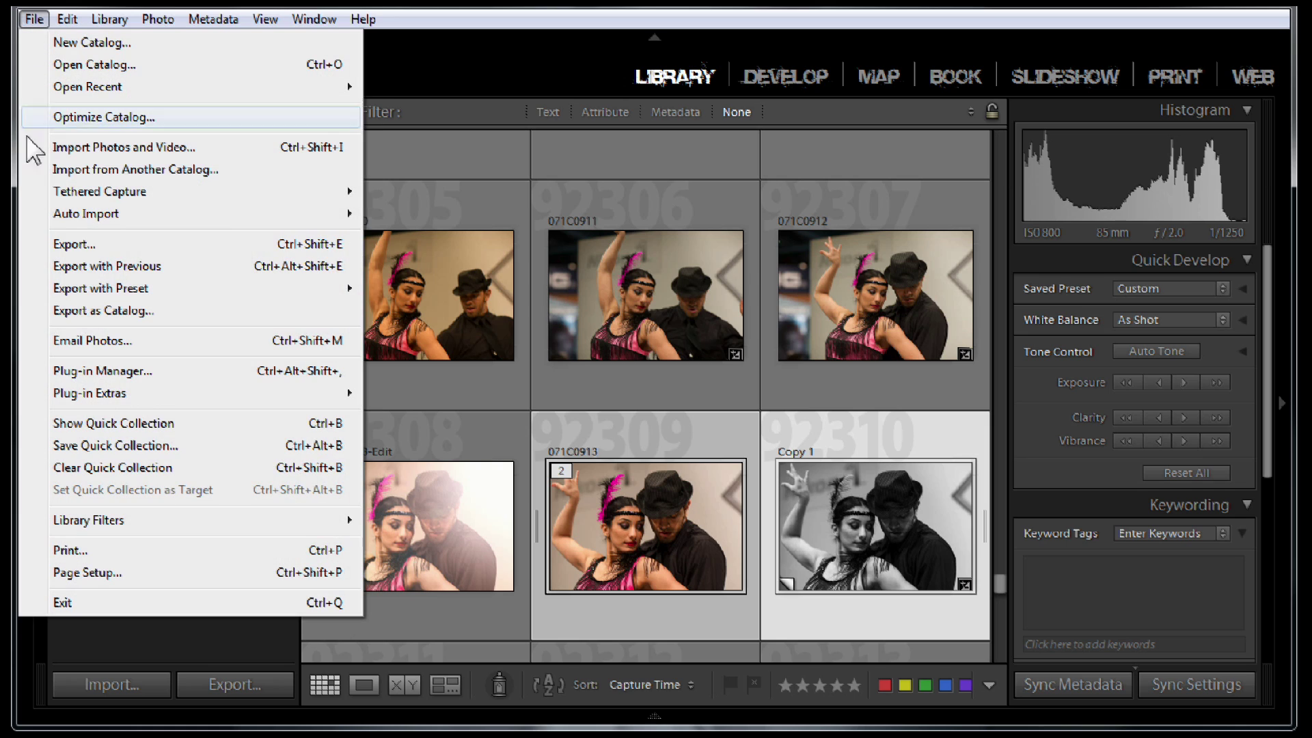
mouse_move(55, 395)
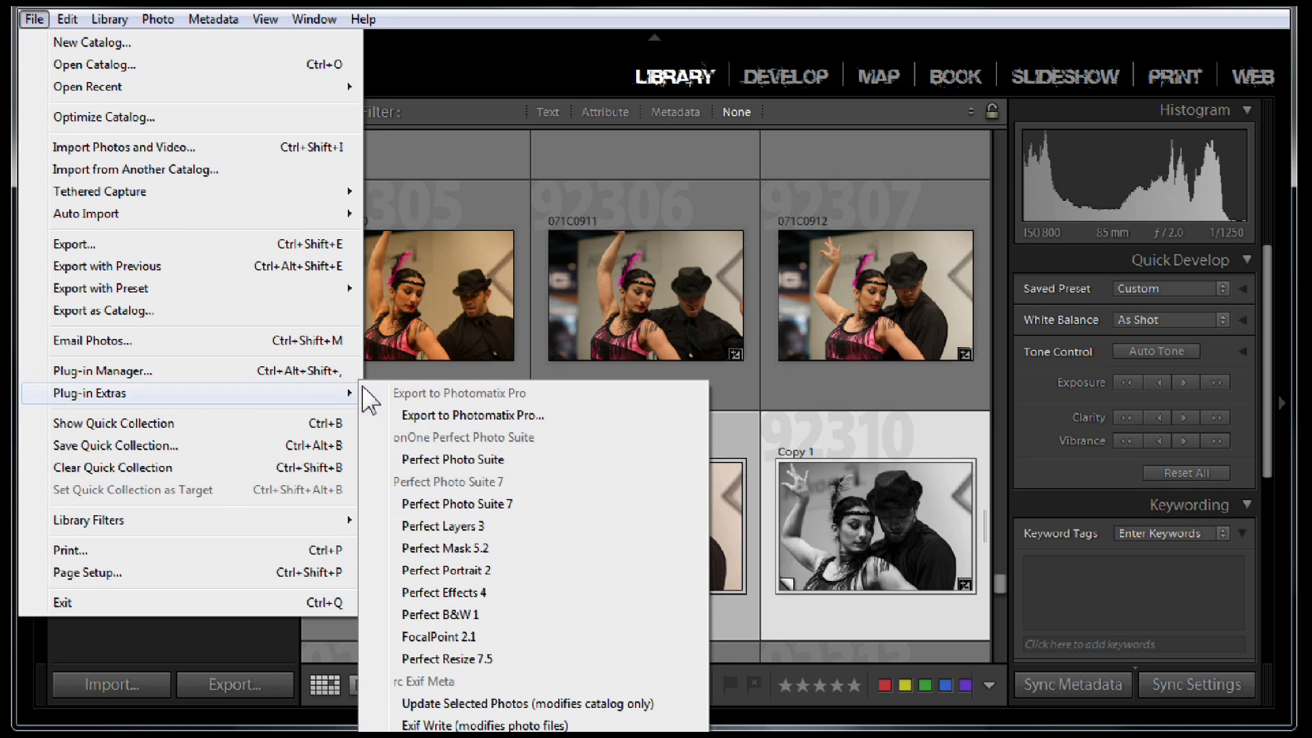
click(426, 506)
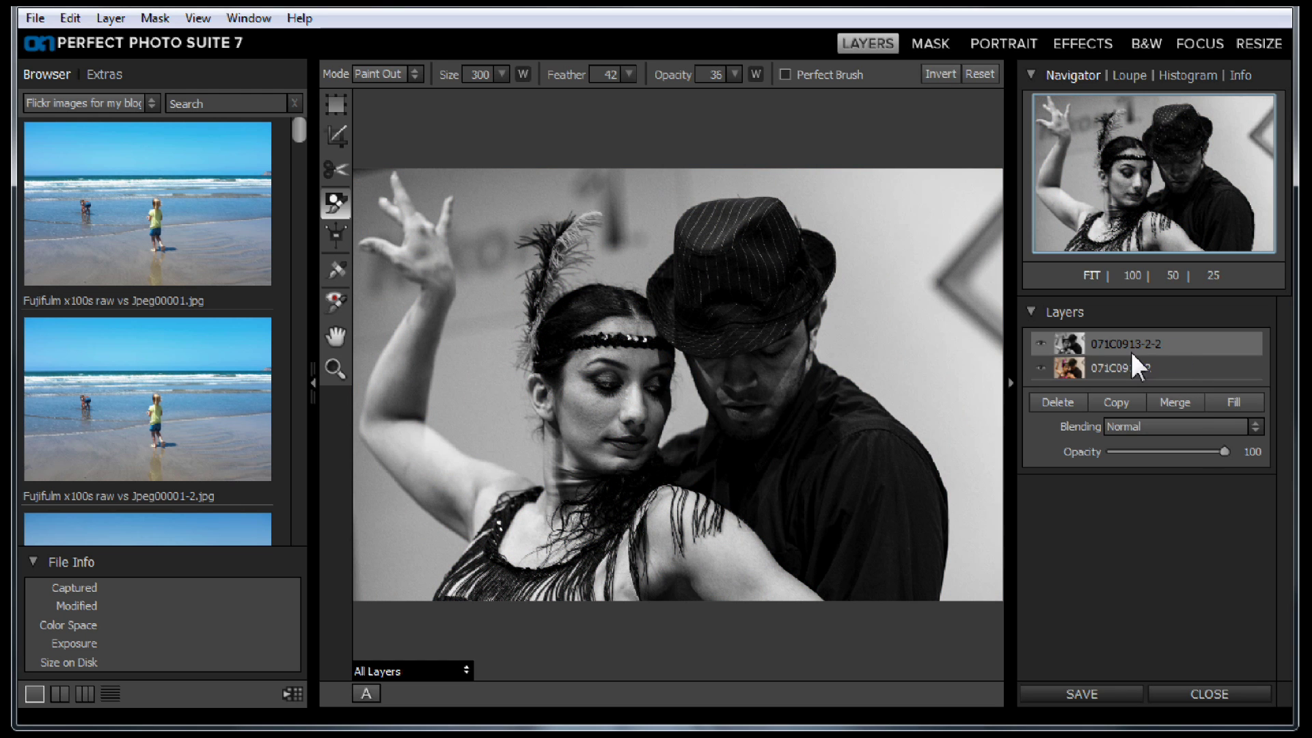
Step: Hide and show the black-and-white layer to compare it with the colour layer beneath
click(1039, 342)
click(1039, 342)
click(1040, 342)
click(1039, 342)
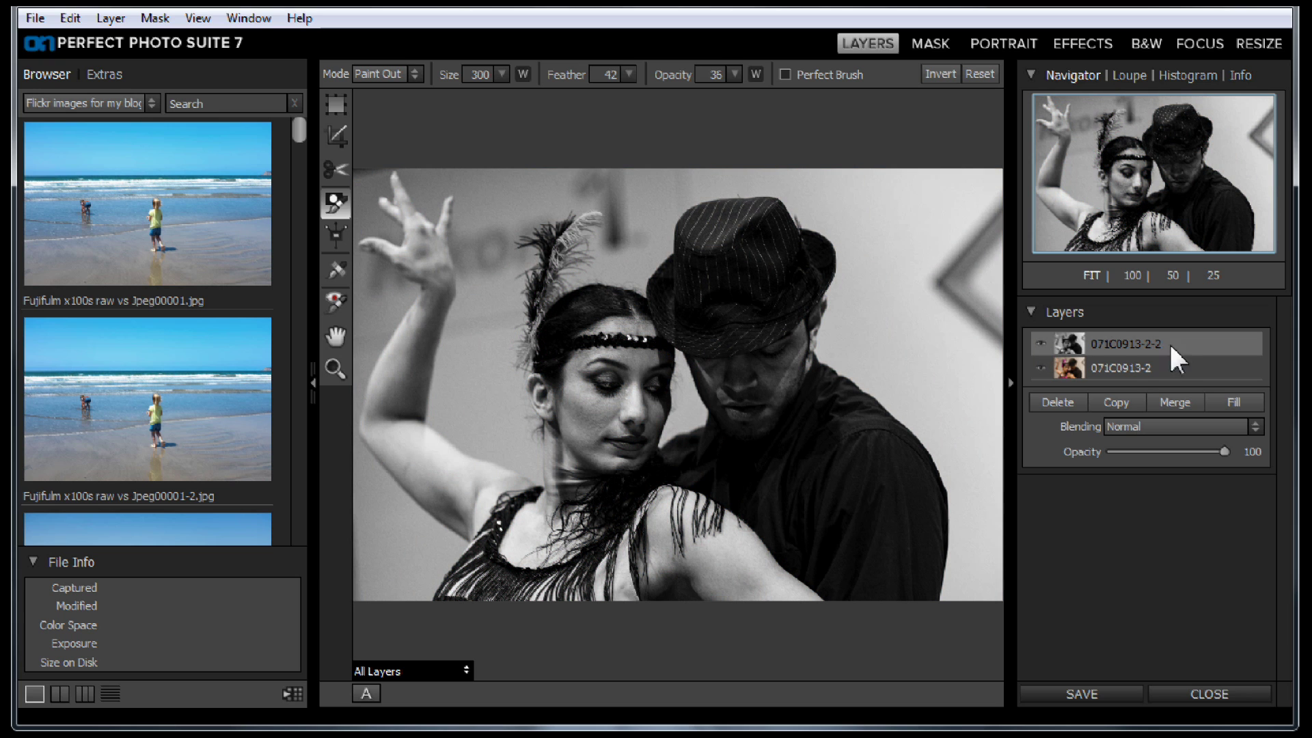
click(1038, 342)
click(1038, 341)
Step: Set the black-and-white layer's blending mode to Soft Light and its opacity to 76
mouse_move(1224, 451)
mouse_down()
mouse_move(1105, 449)
mouse_move(1269, 482)
mouse_move(1092, 449)
mouse_move(1243, 448)
mouse_up()
click(1256, 426)
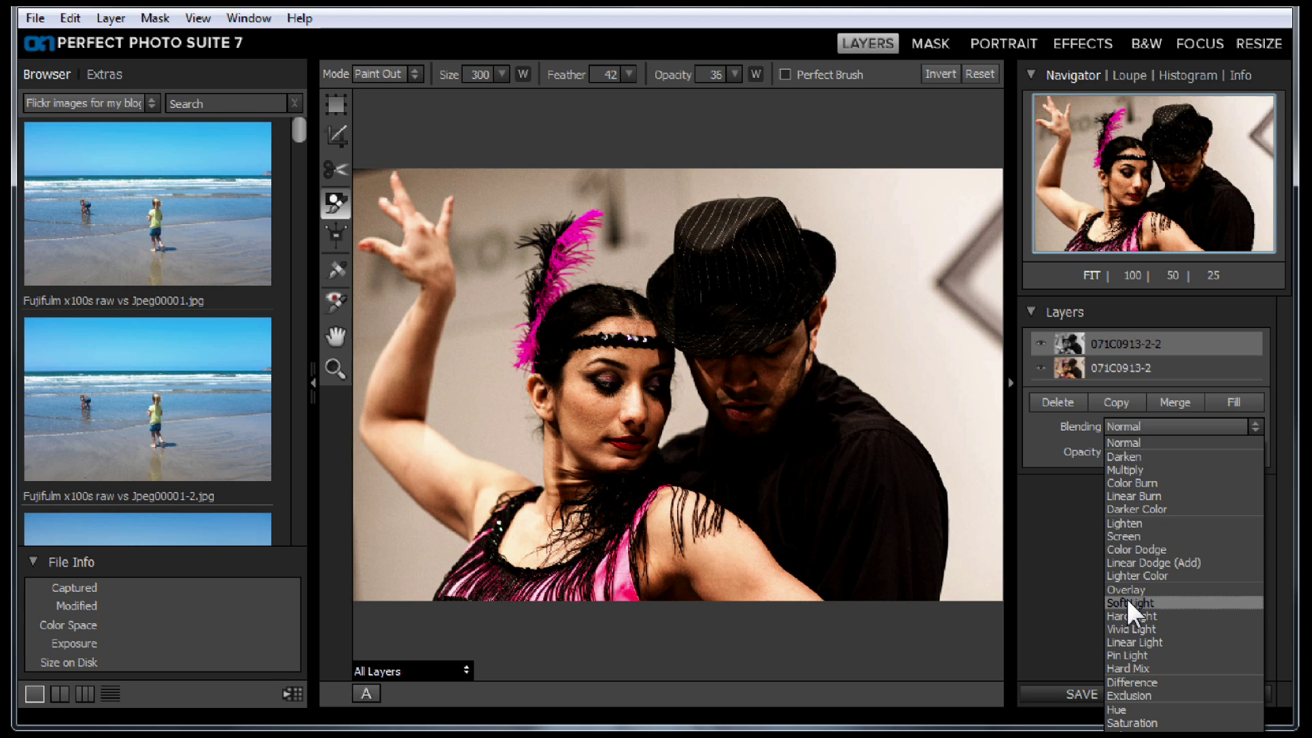
click(1126, 602)
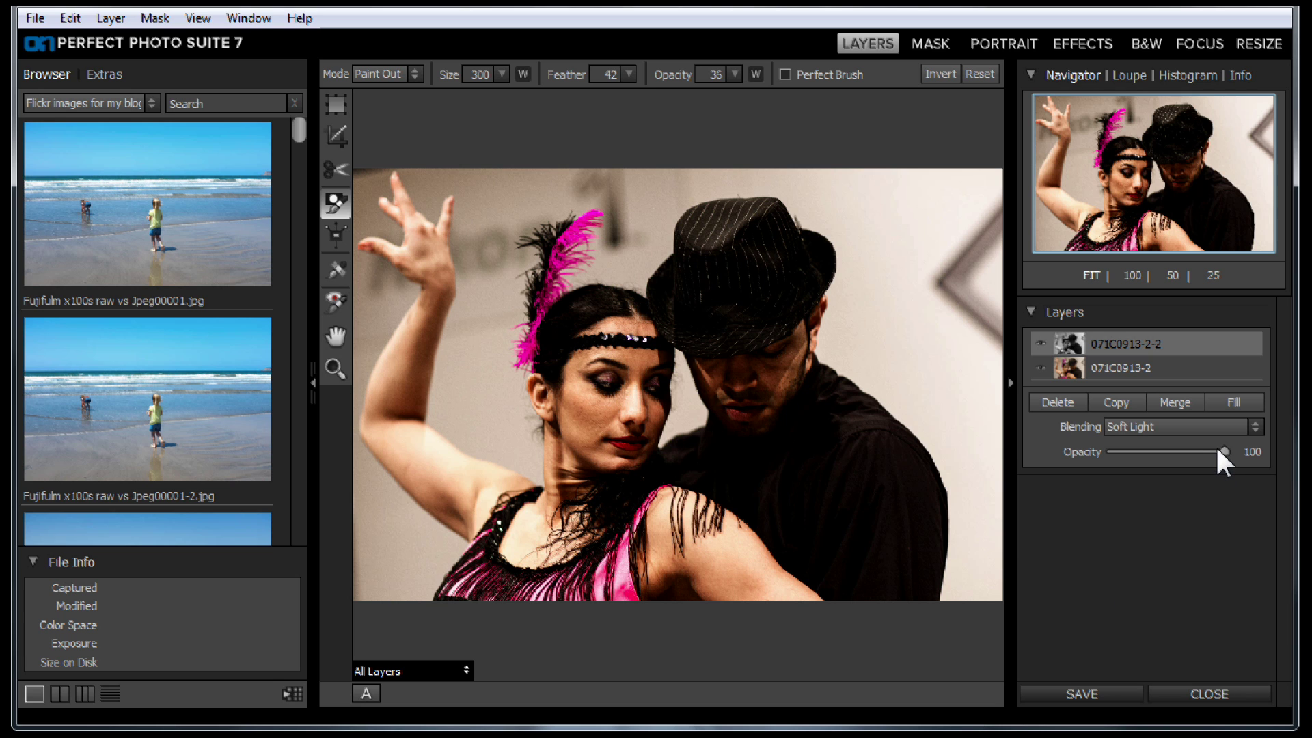
mouse_move(1220, 451)
mouse_down()
mouse_move(1091, 451)
mouse_move(1230, 451)
mouse_move(1178, 451)
mouse_move(1197, 451)
mouse_up()
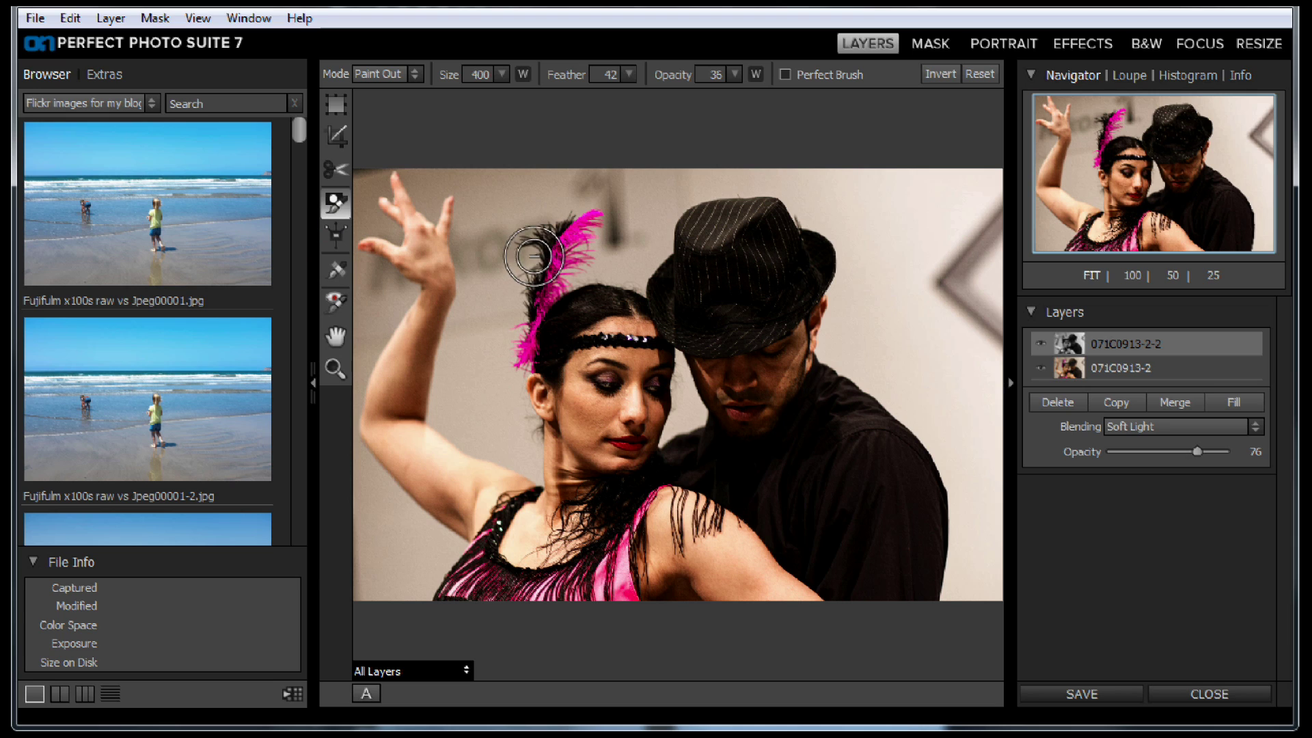
Step: Size the masking brush to 300 and paint out the black-and-white layer on the woman's forehead
key(bracketleft)
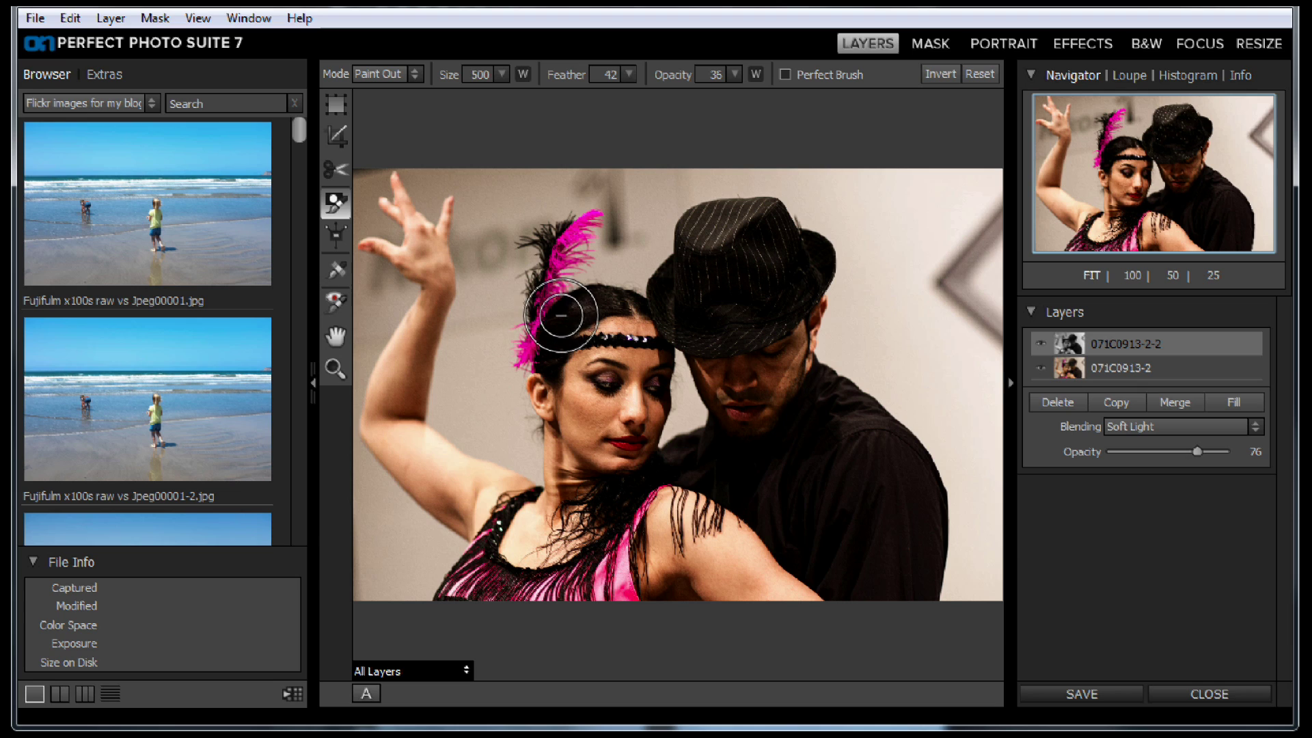
key(bracketright)
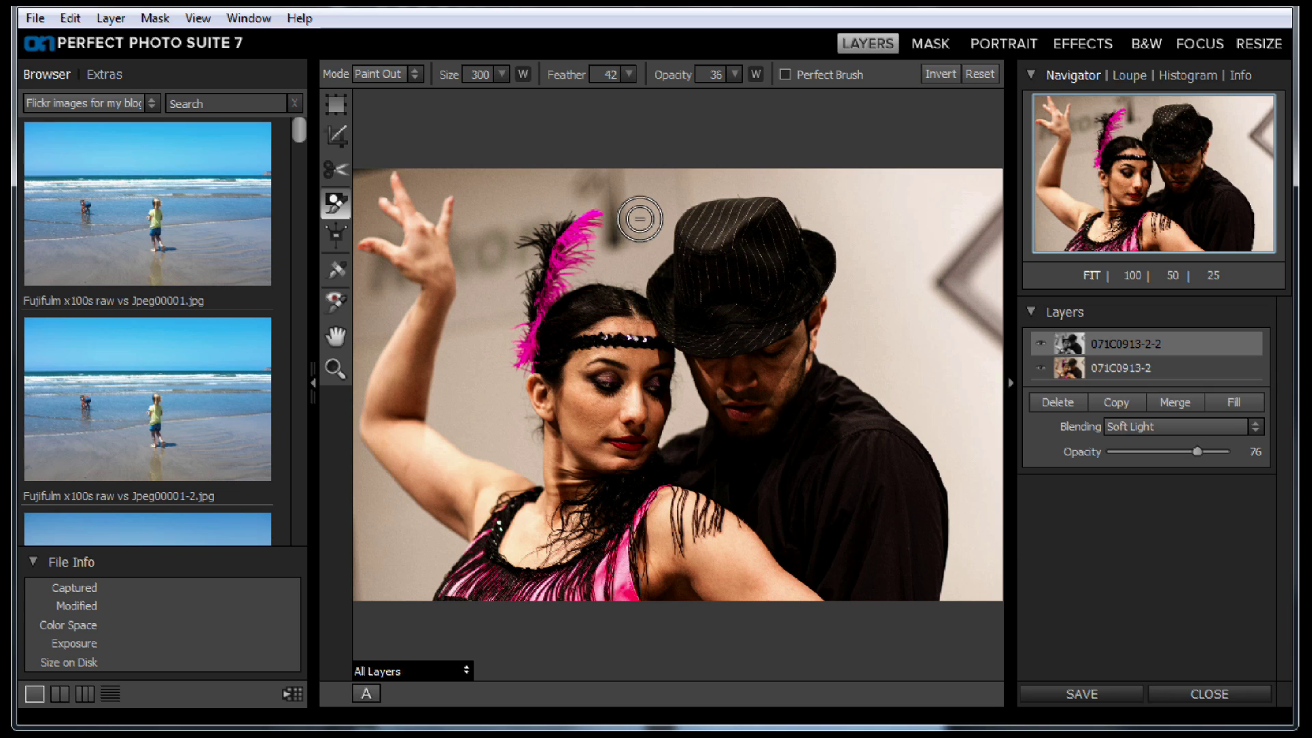
key(alt)
key(alt)
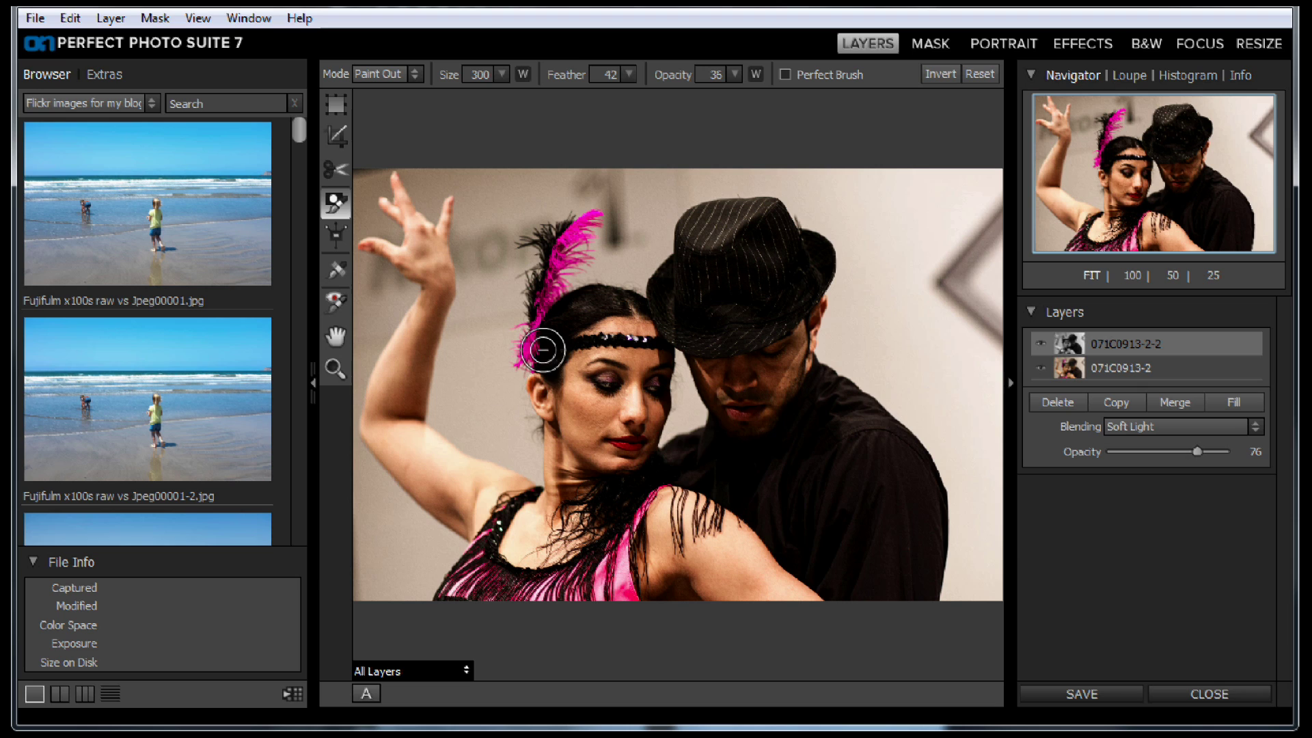
click(602, 352)
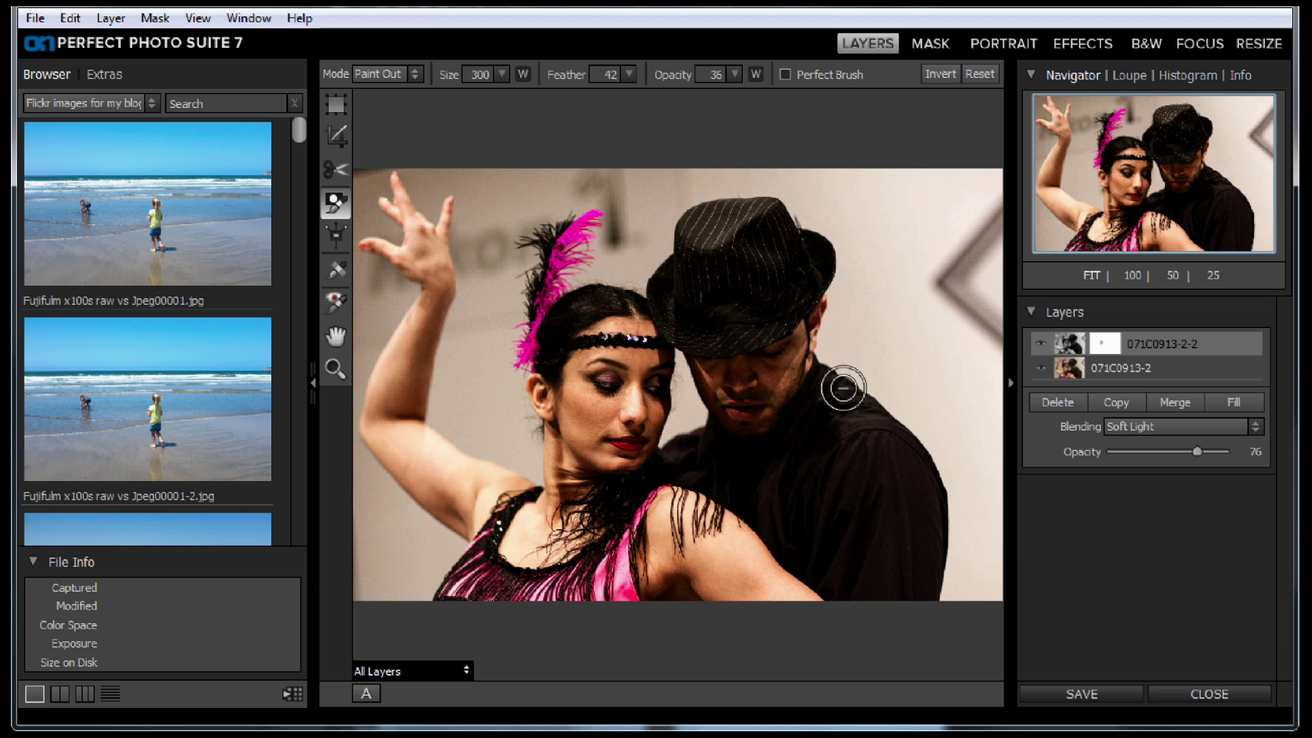
Step: Set the brush opacity to 46 and paint out the effect over the woman's face, shoulder and raised upper arm
click(727, 73)
click(732, 75)
mouse_move(701, 93)
mouse_down()
mouse_move(632, 96)
mouse_move(673, 96)
mouse_up()
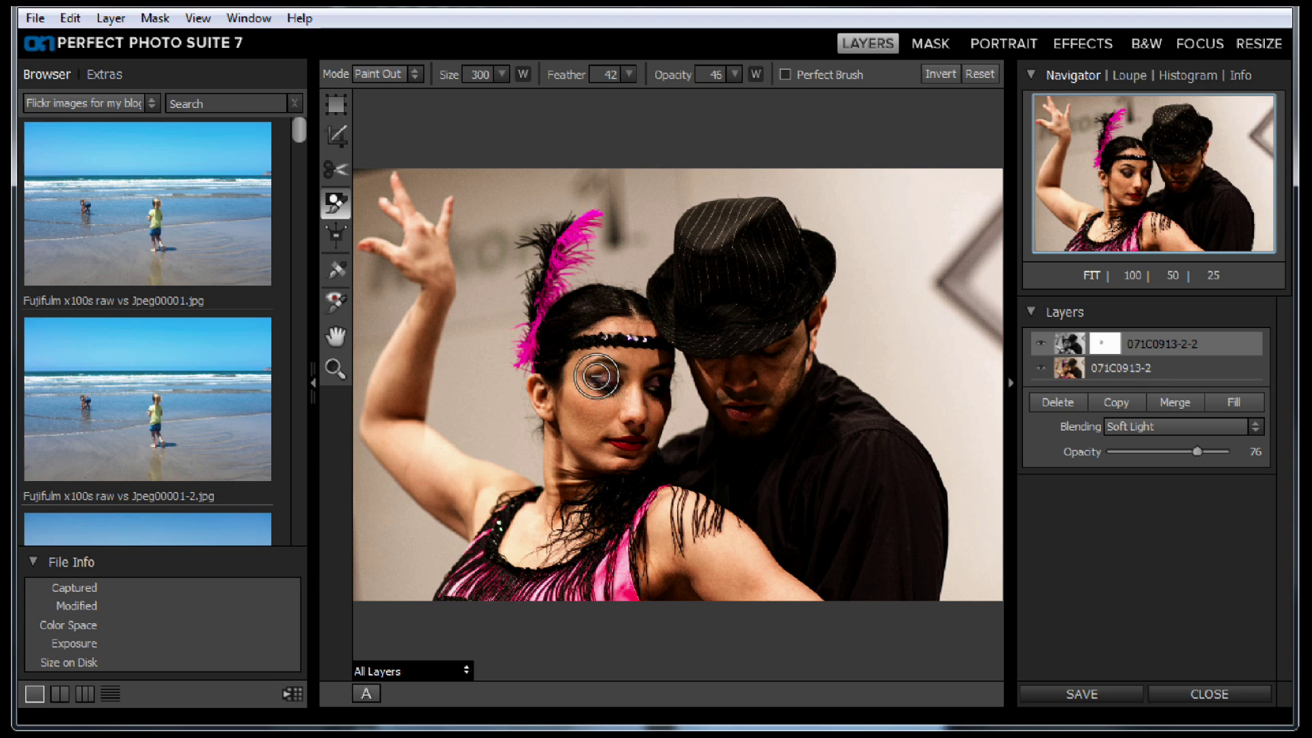
mouse_move(610, 339)
mouse_down()
mouse_move(626, 403)
mouse_move(545, 513)
mouse_move(547, 539)
mouse_move(716, 545)
mouse_move(803, 615)
mouse_up()
drag(410, 433, 467, 502)
Step: Paint out the effect along the woman's raised forearm with a size 200 brush, and enlarge the brush to 350
key(bracketleft)
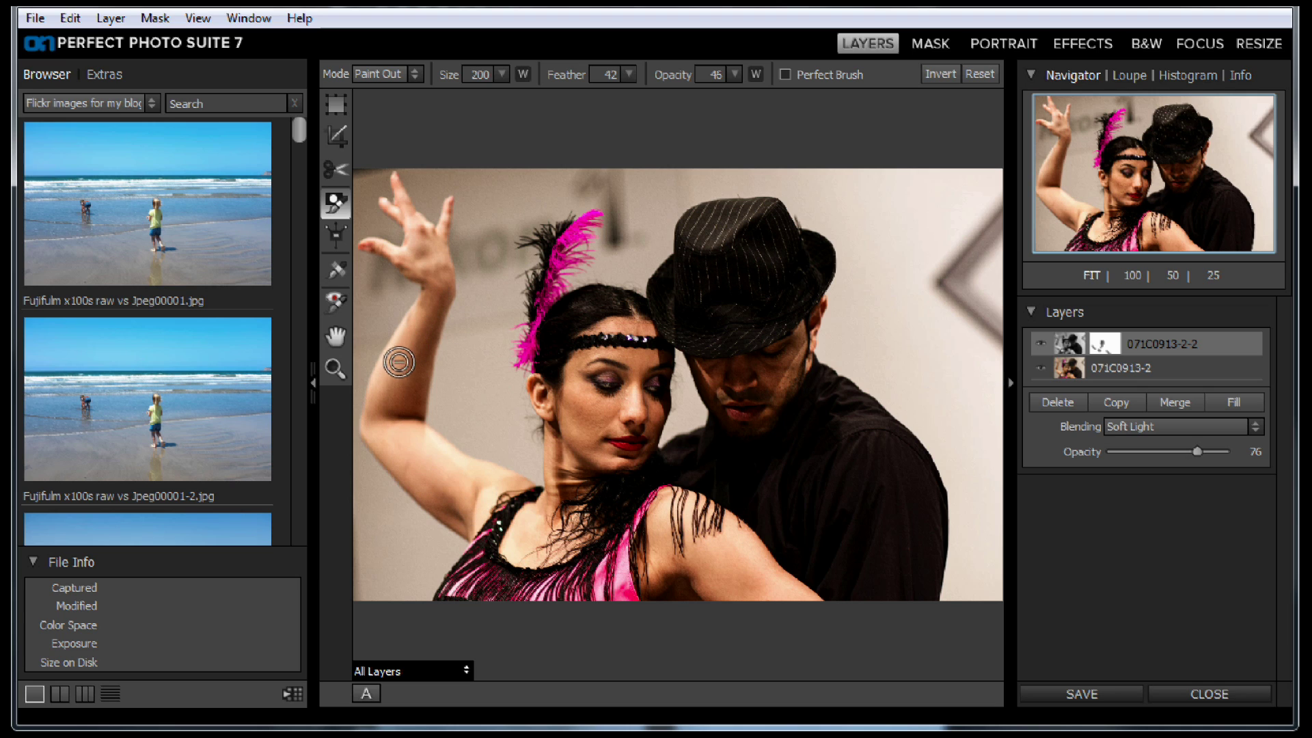
mouse_move(384, 415)
mouse_down()
mouse_move(436, 300)
mouse_move(410, 238)
mouse_up()
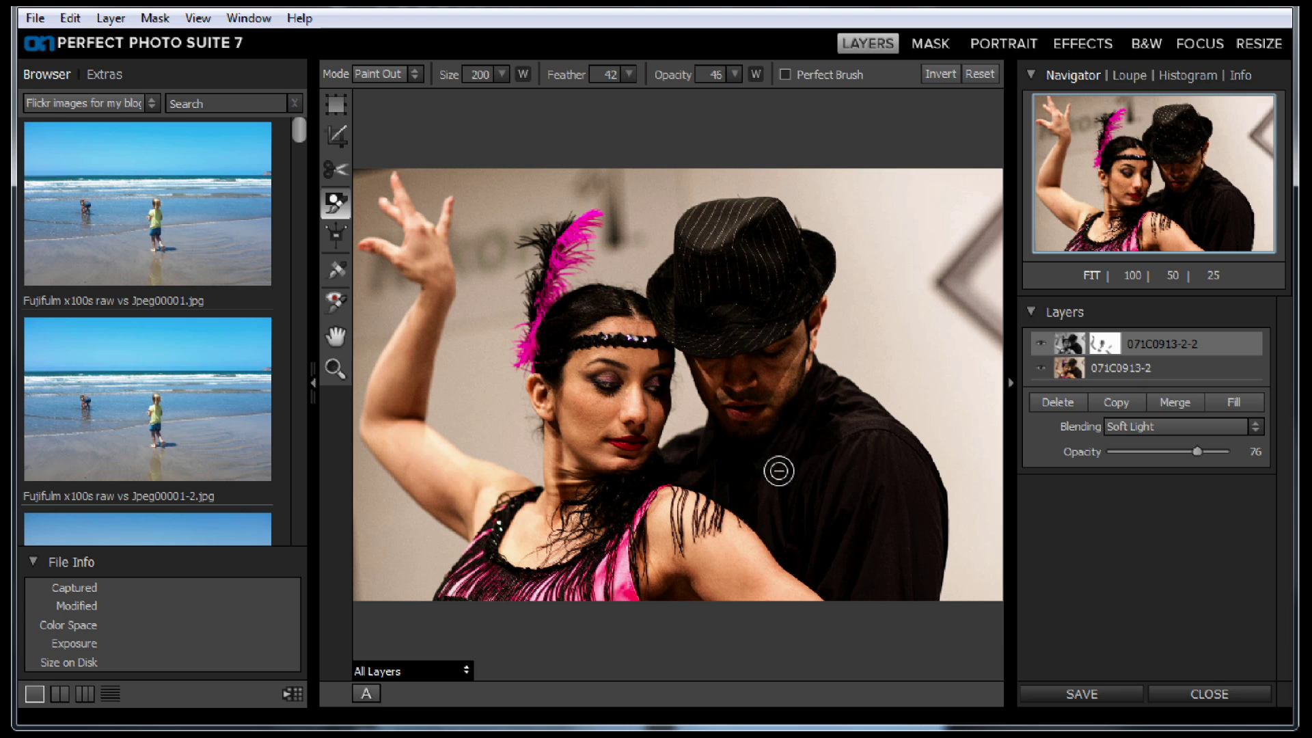
key(bracketright)
key(bracketright)
key(bracketright)
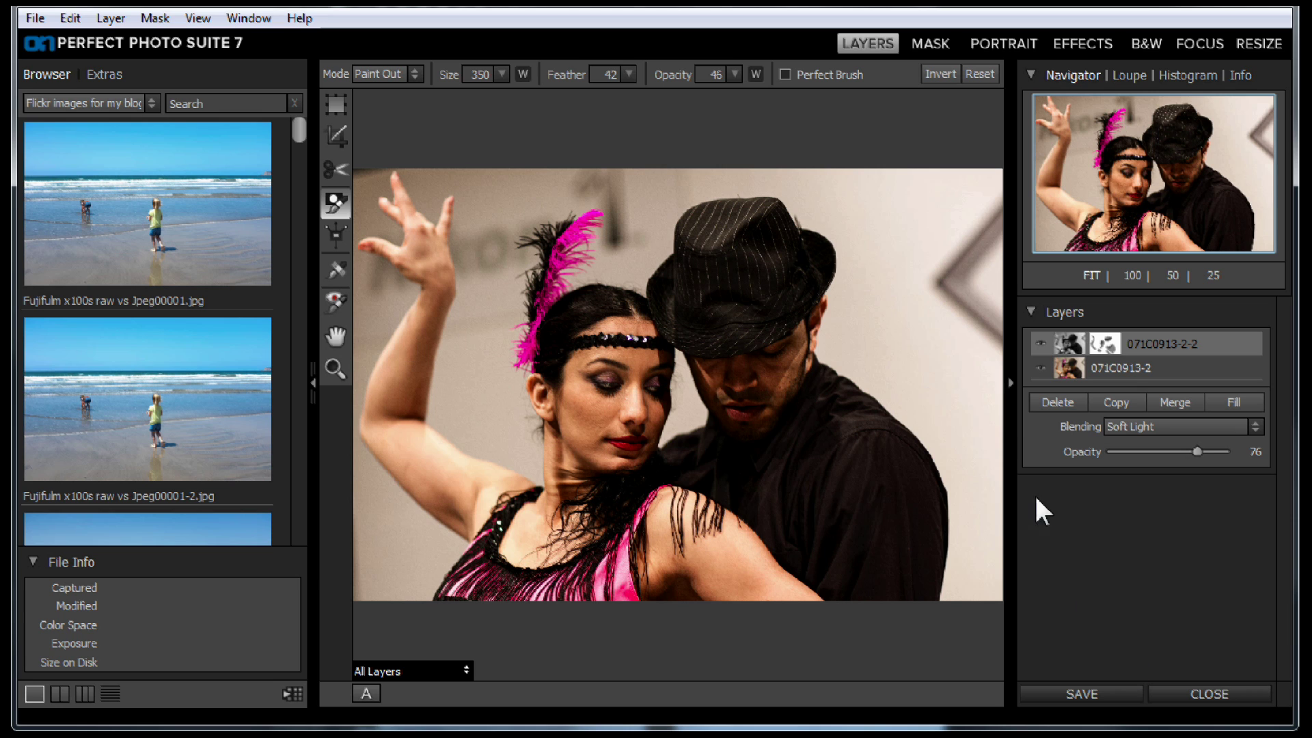
Step: Compare the image with and without the masked black-and-white layer, and save the layered file
click(1041, 344)
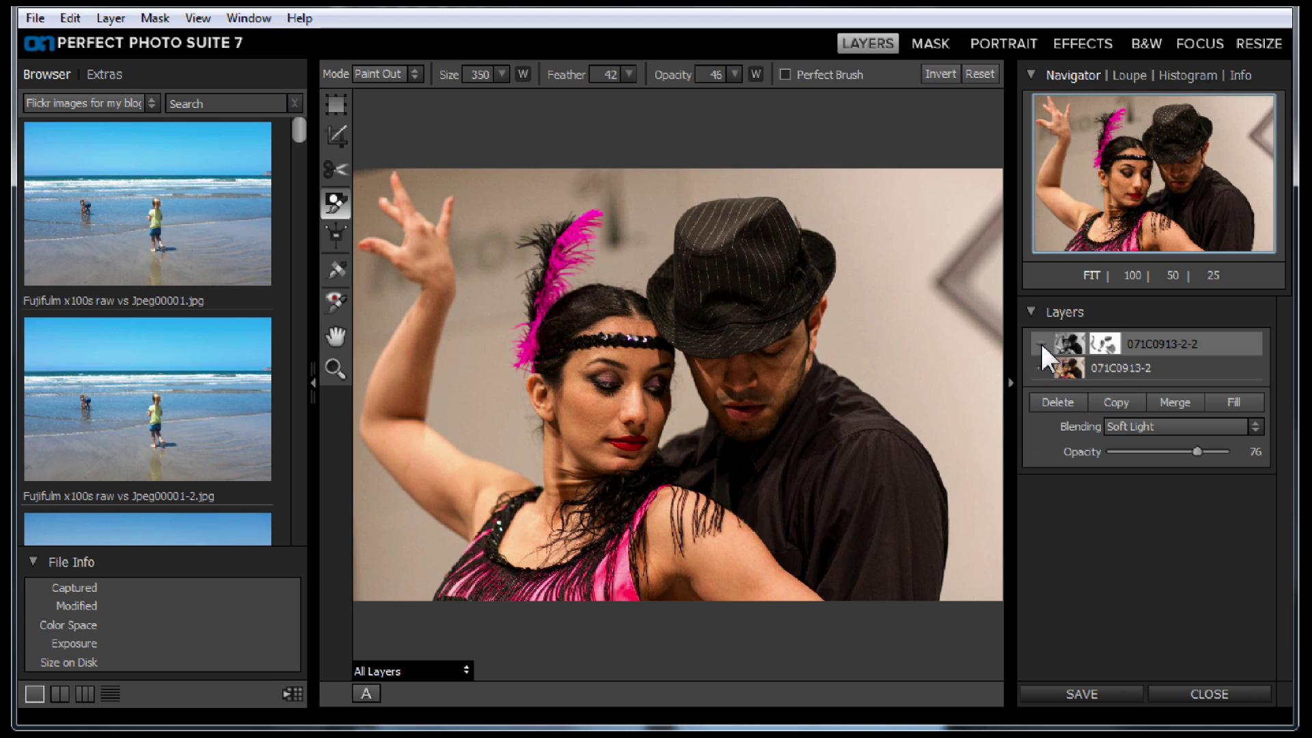
click(1040, 343)
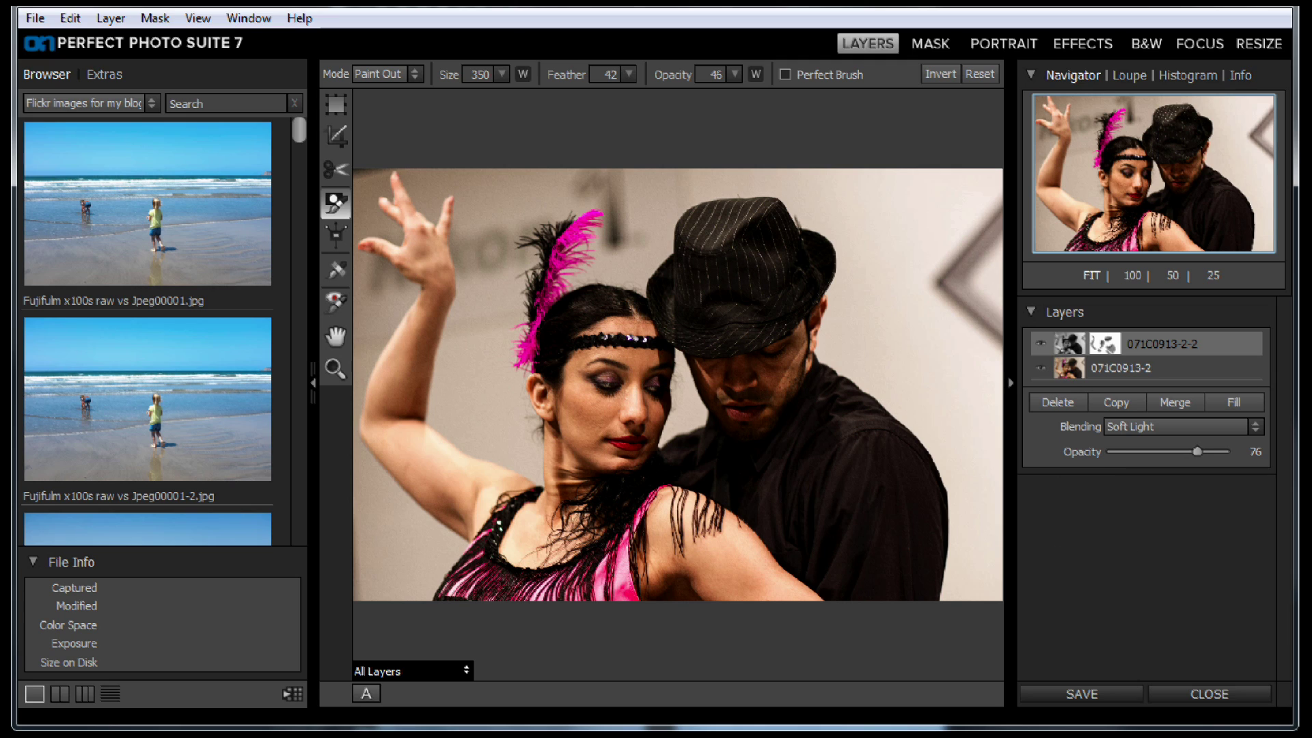
click(1104, 692)
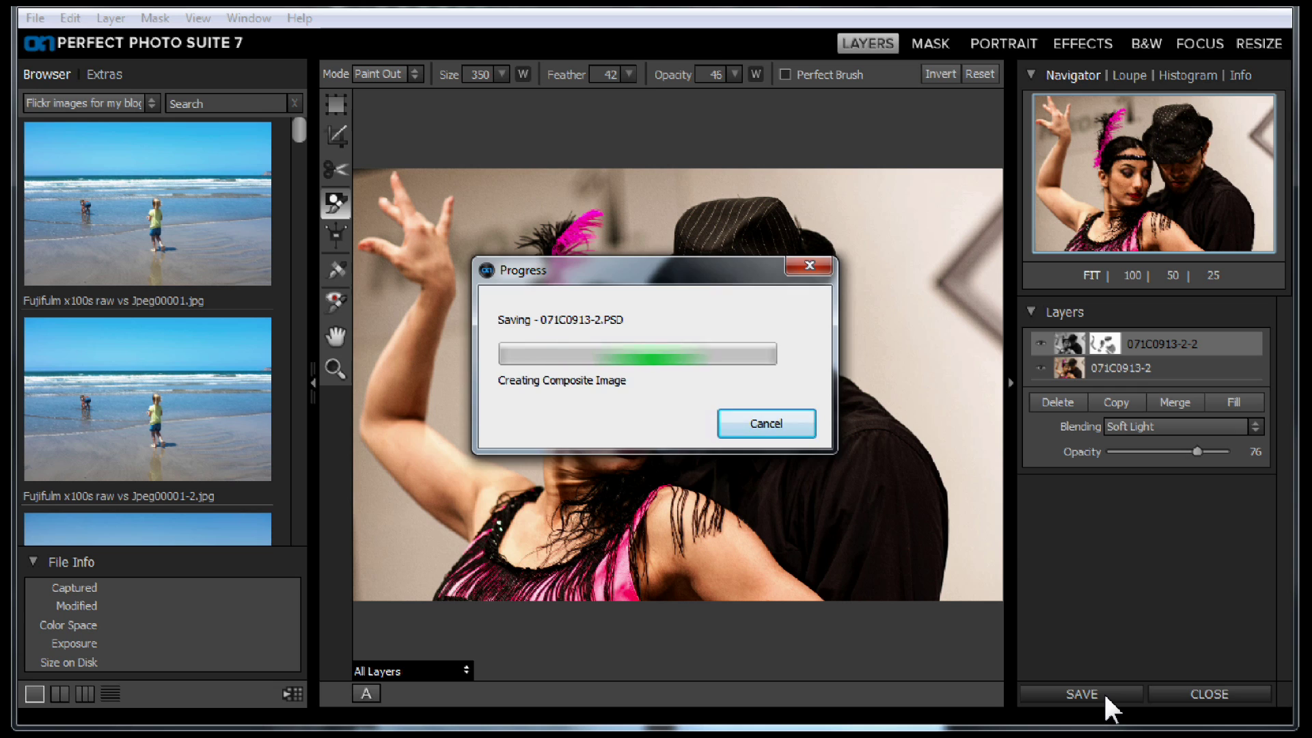